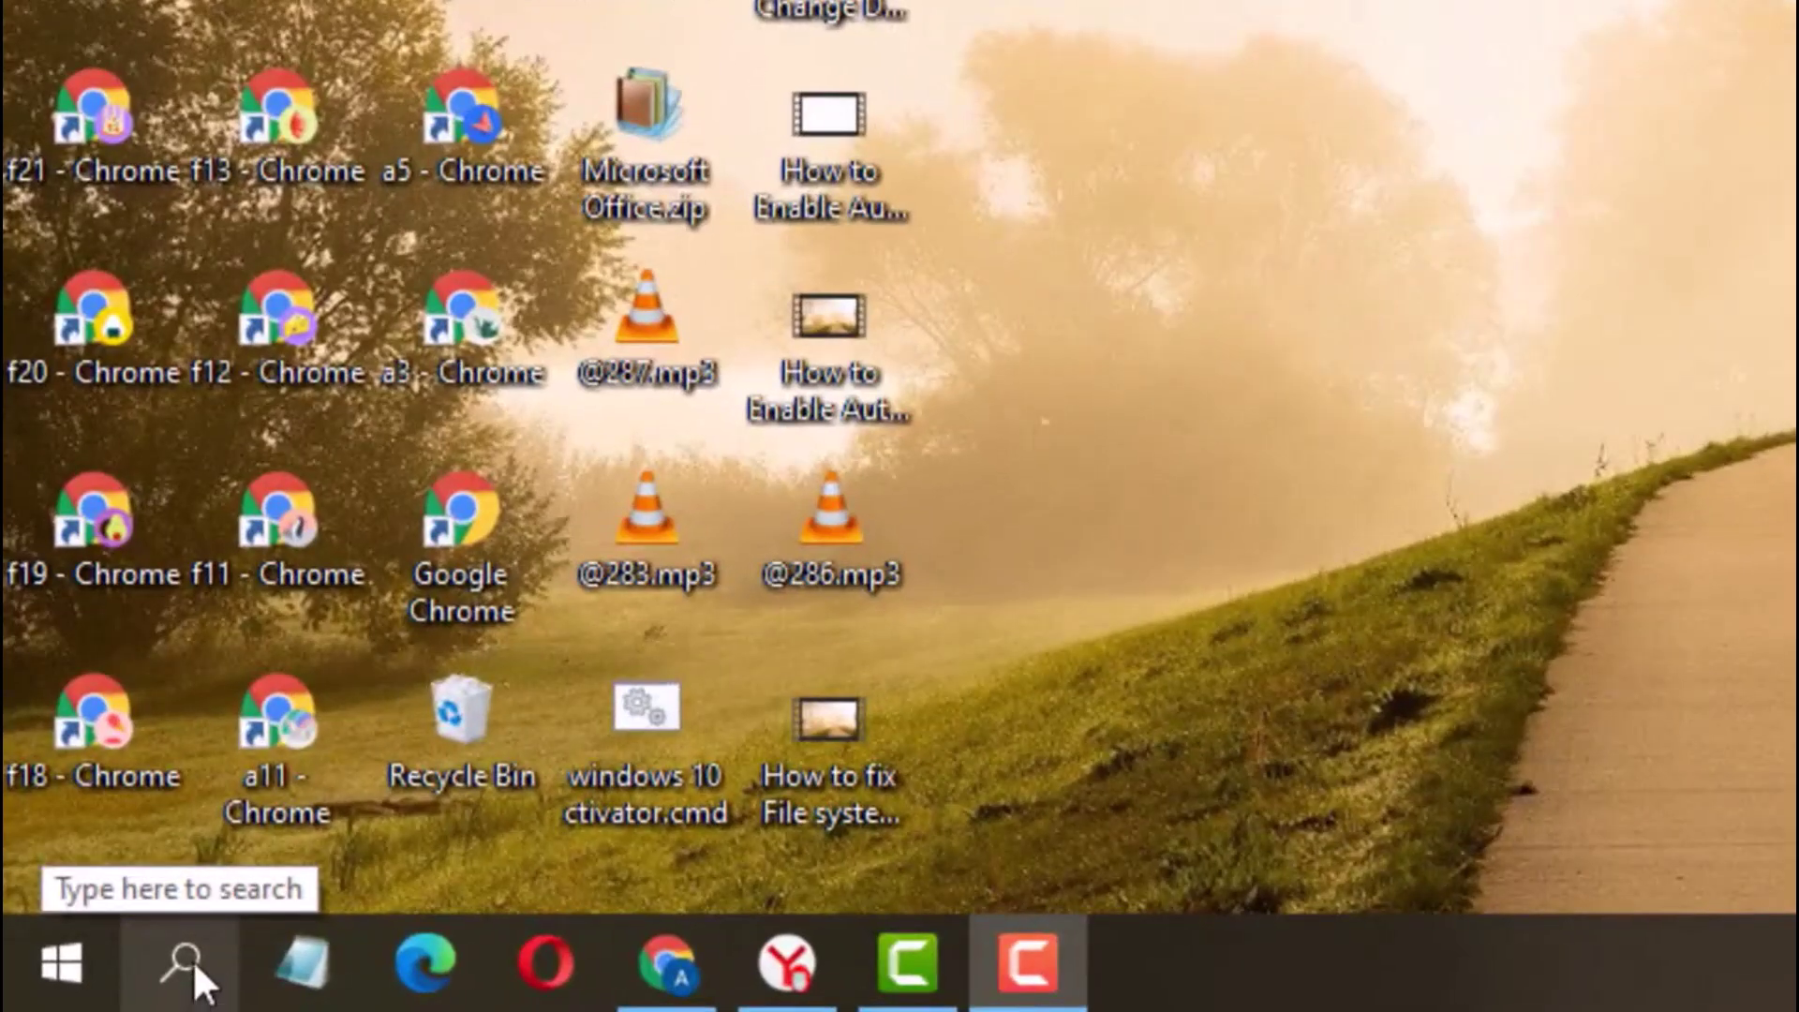
Open Windows Search from the taskbar to look for power settings
{"action": "left_click", "coordinate": [193, 957]}
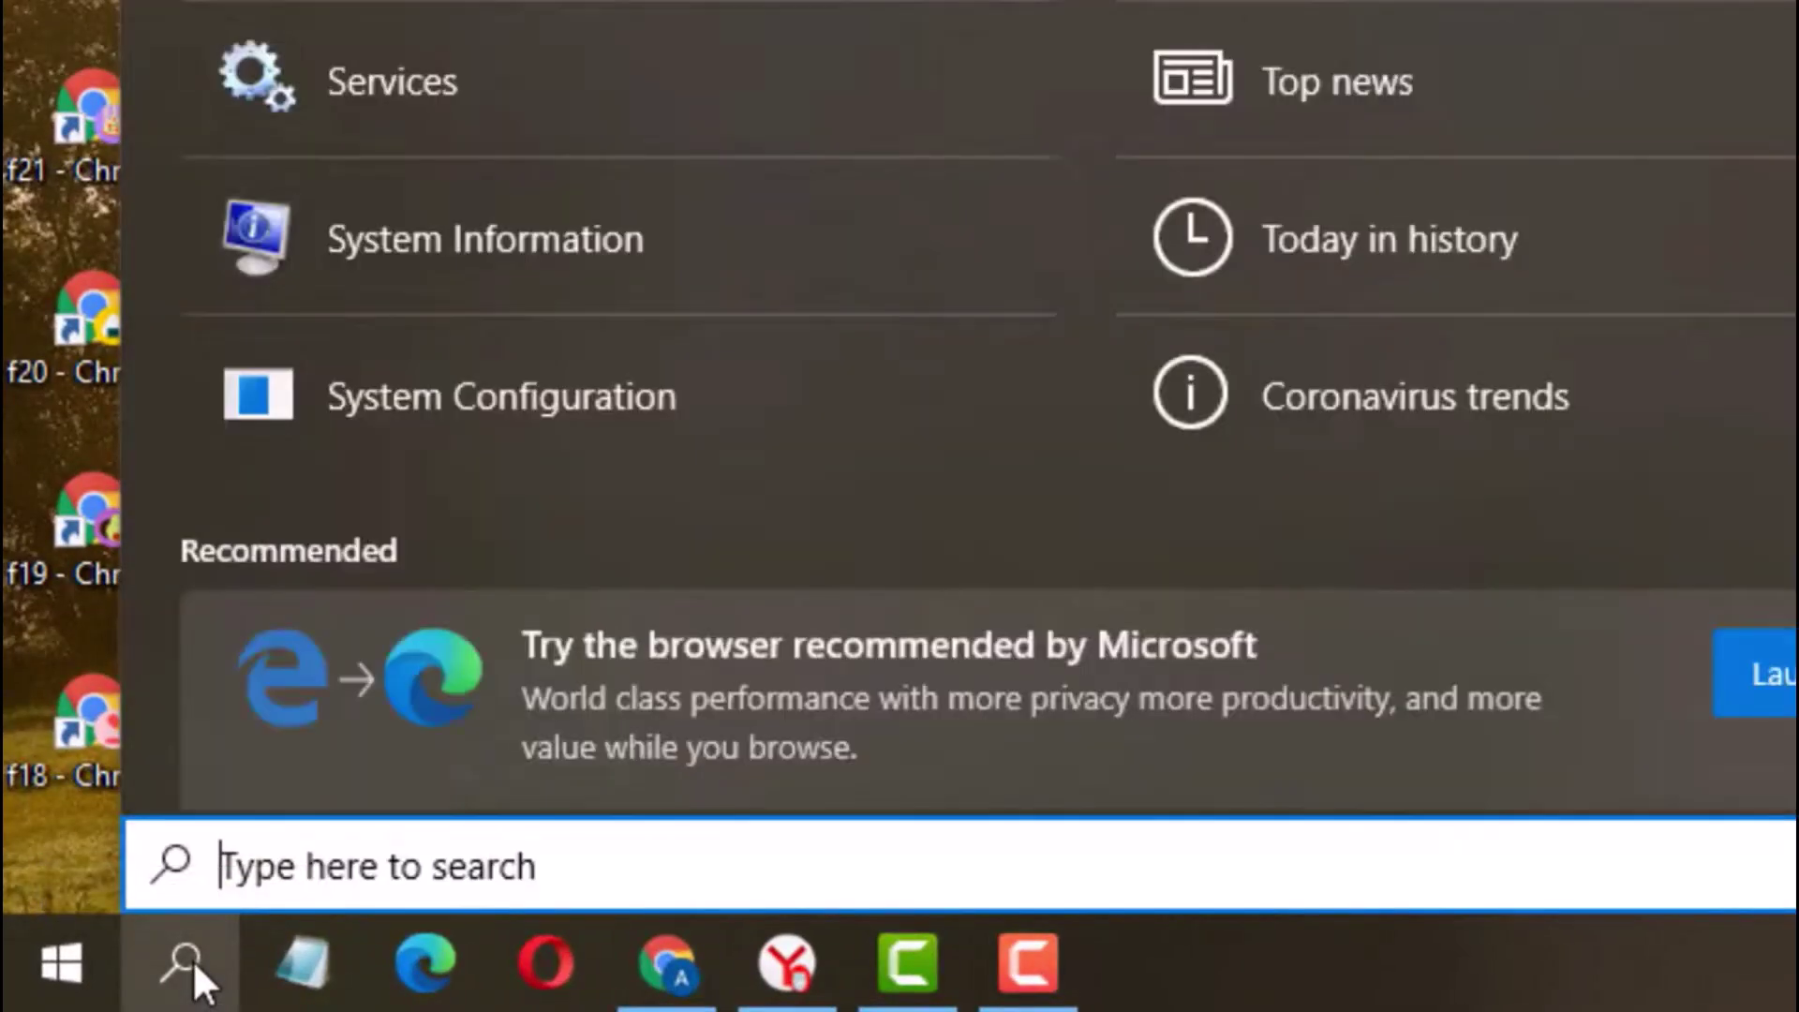
{"action": "type", "text": "p"}
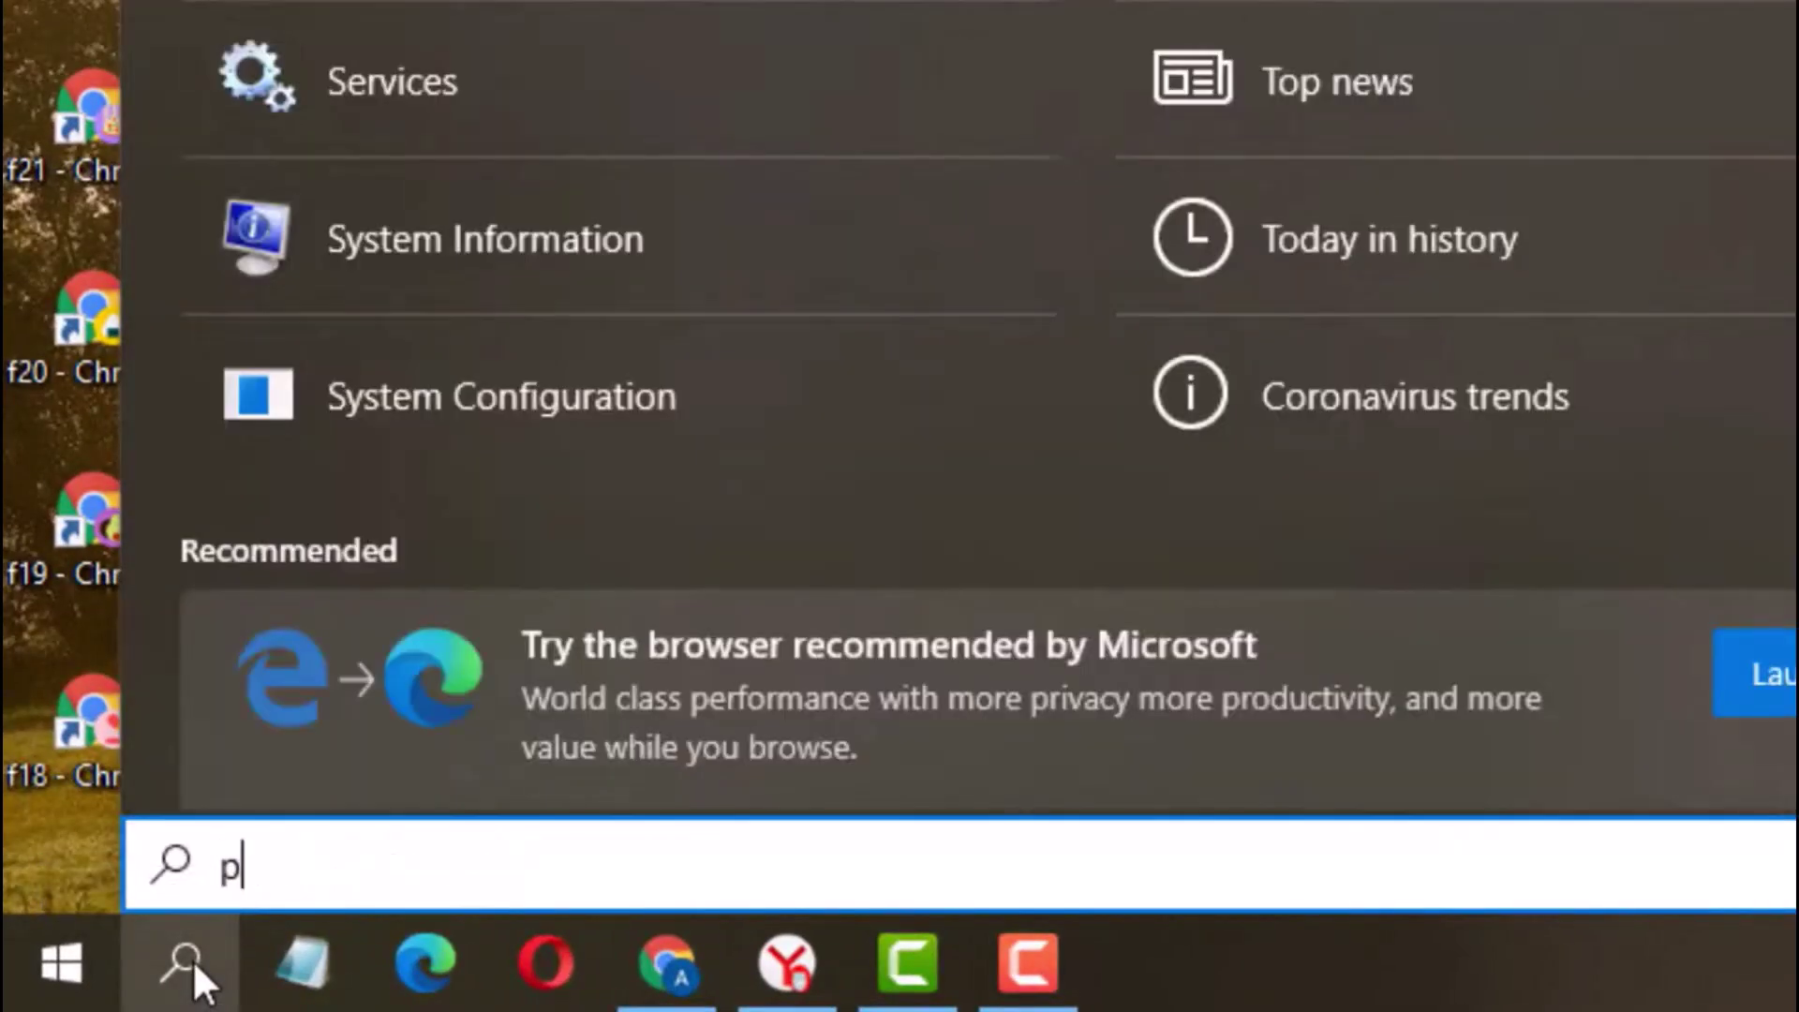
{"action": "type", "text": "ow"}
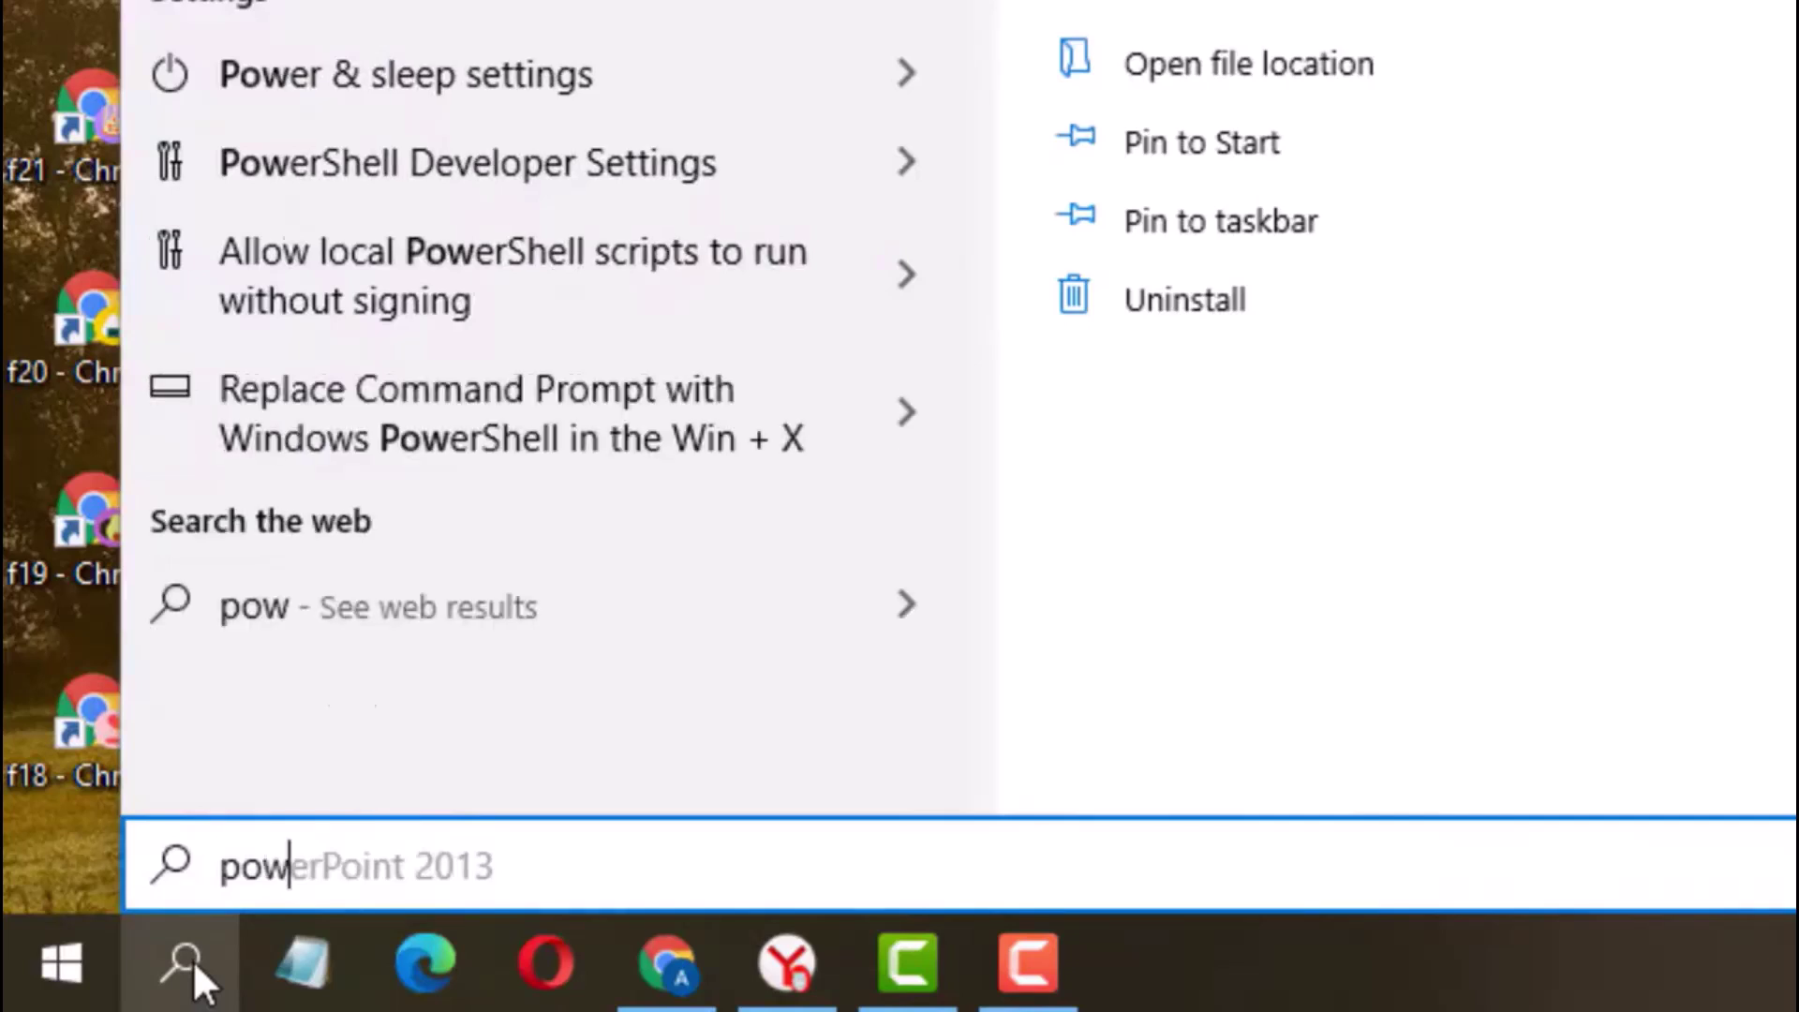
{"action": "type", "text": "er a"}
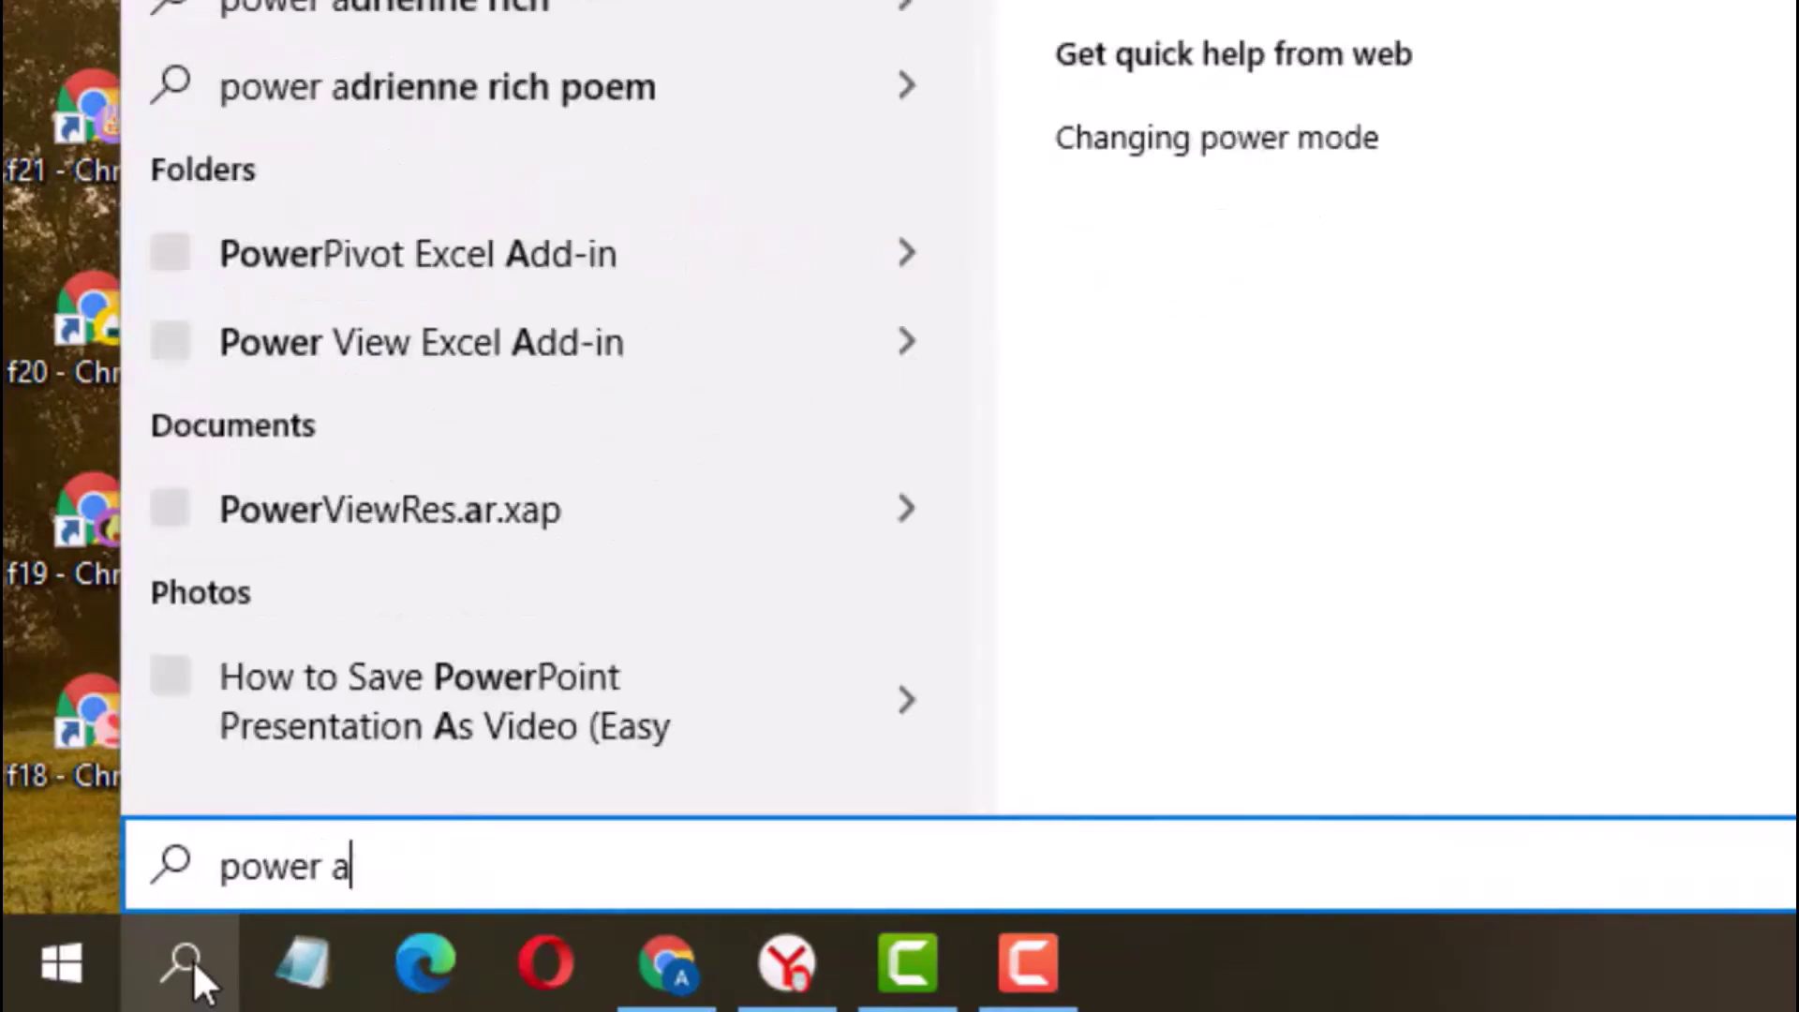
{"action": "type", "text": "nd"}
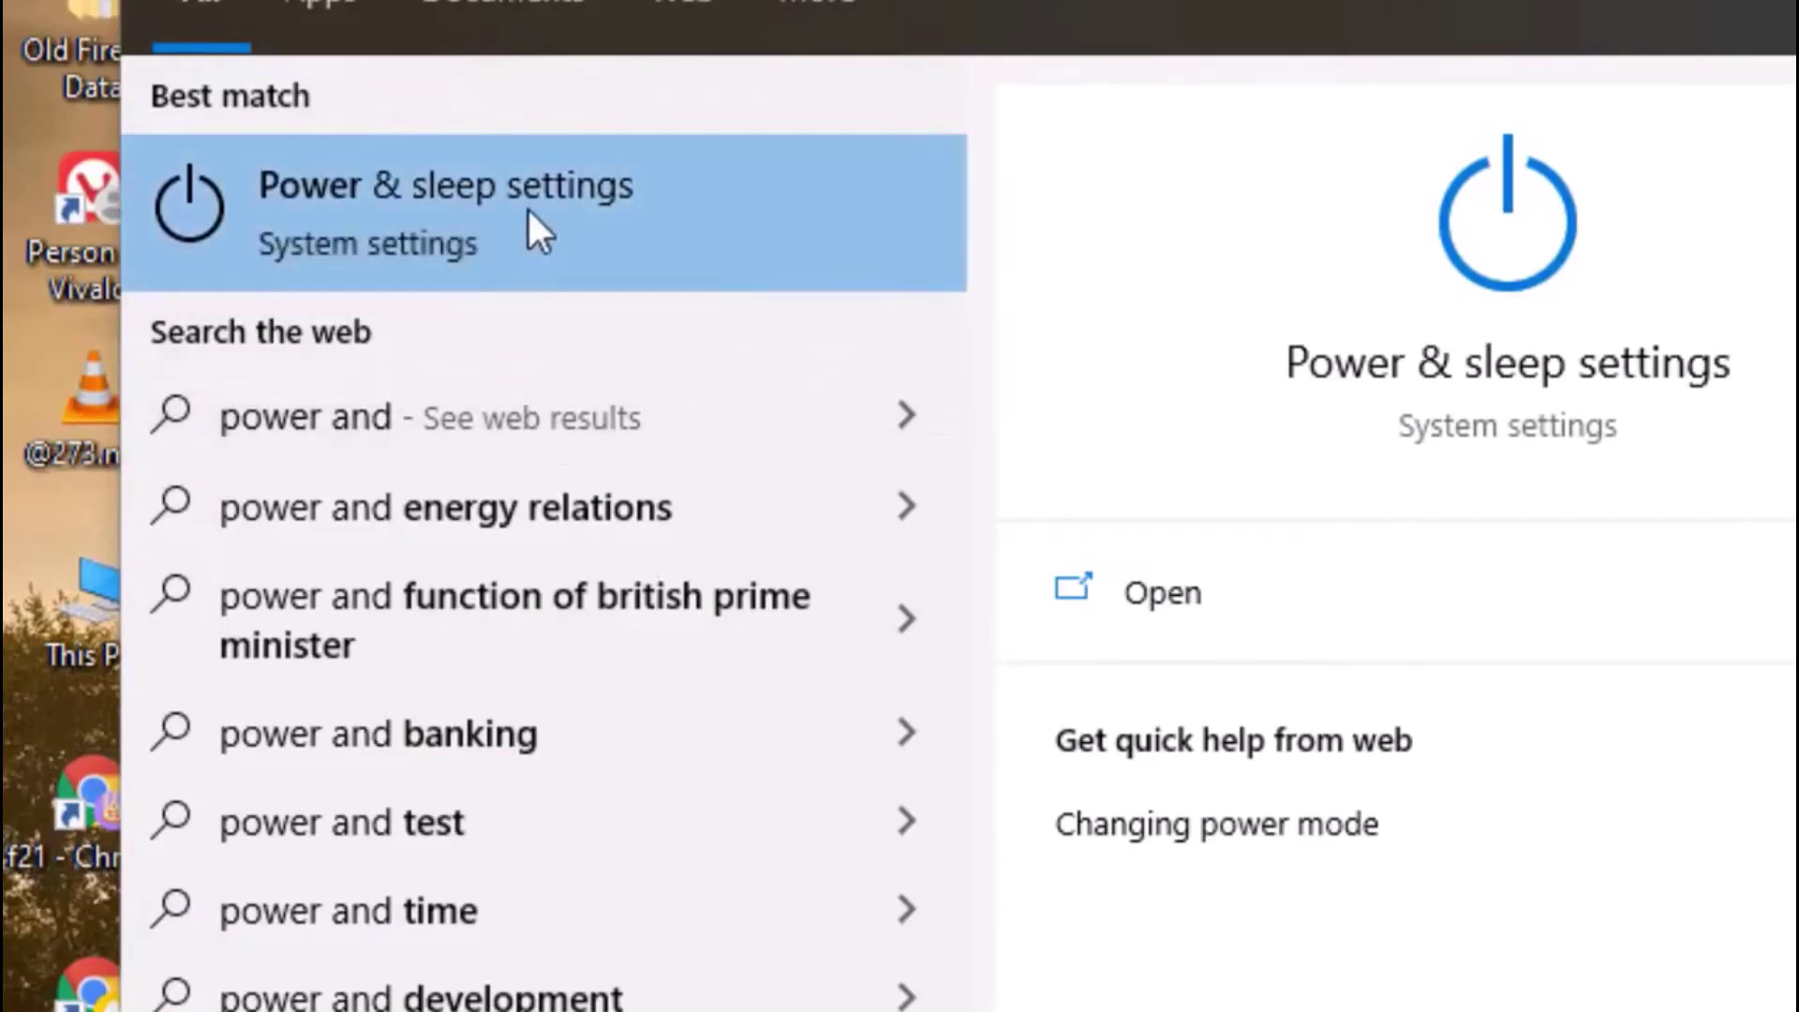
Go from Power & sleep settings to Control Panel's Power Options via Additional power settings
{"action": "left_click", "coordinate": [527, 206]}
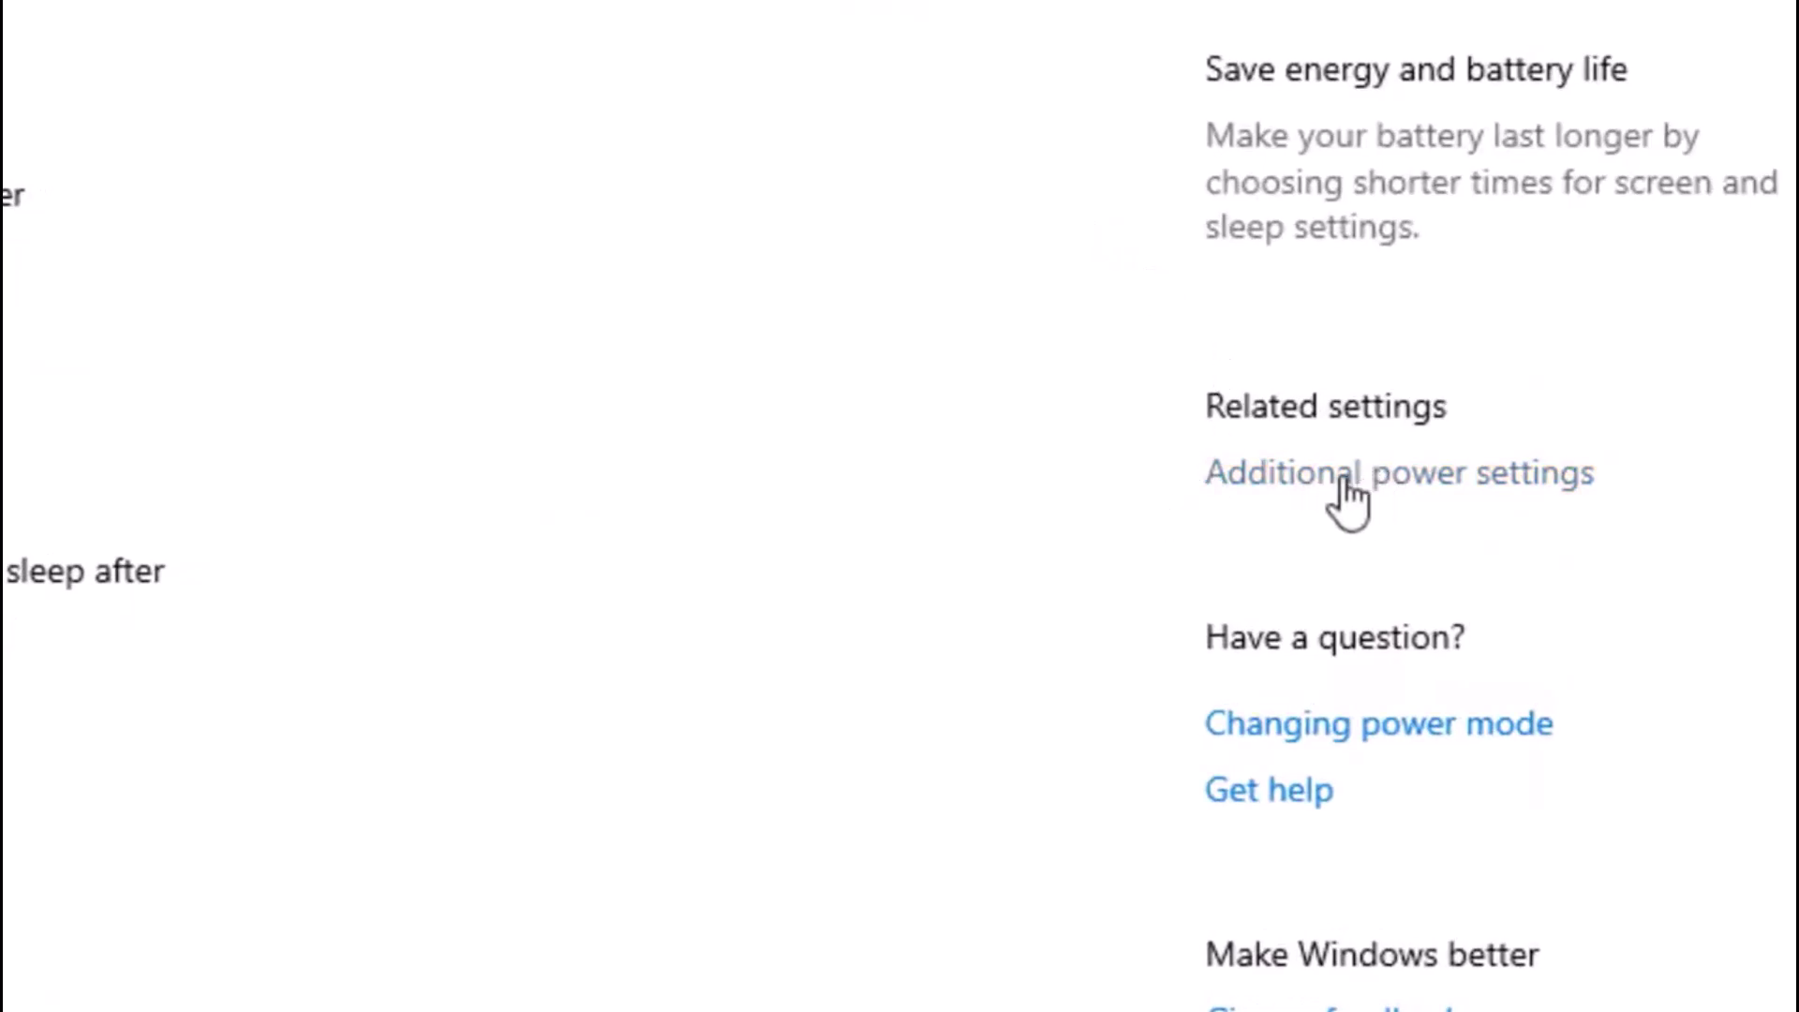
{"action": "left_click", "coordinate": [1346, 485]}
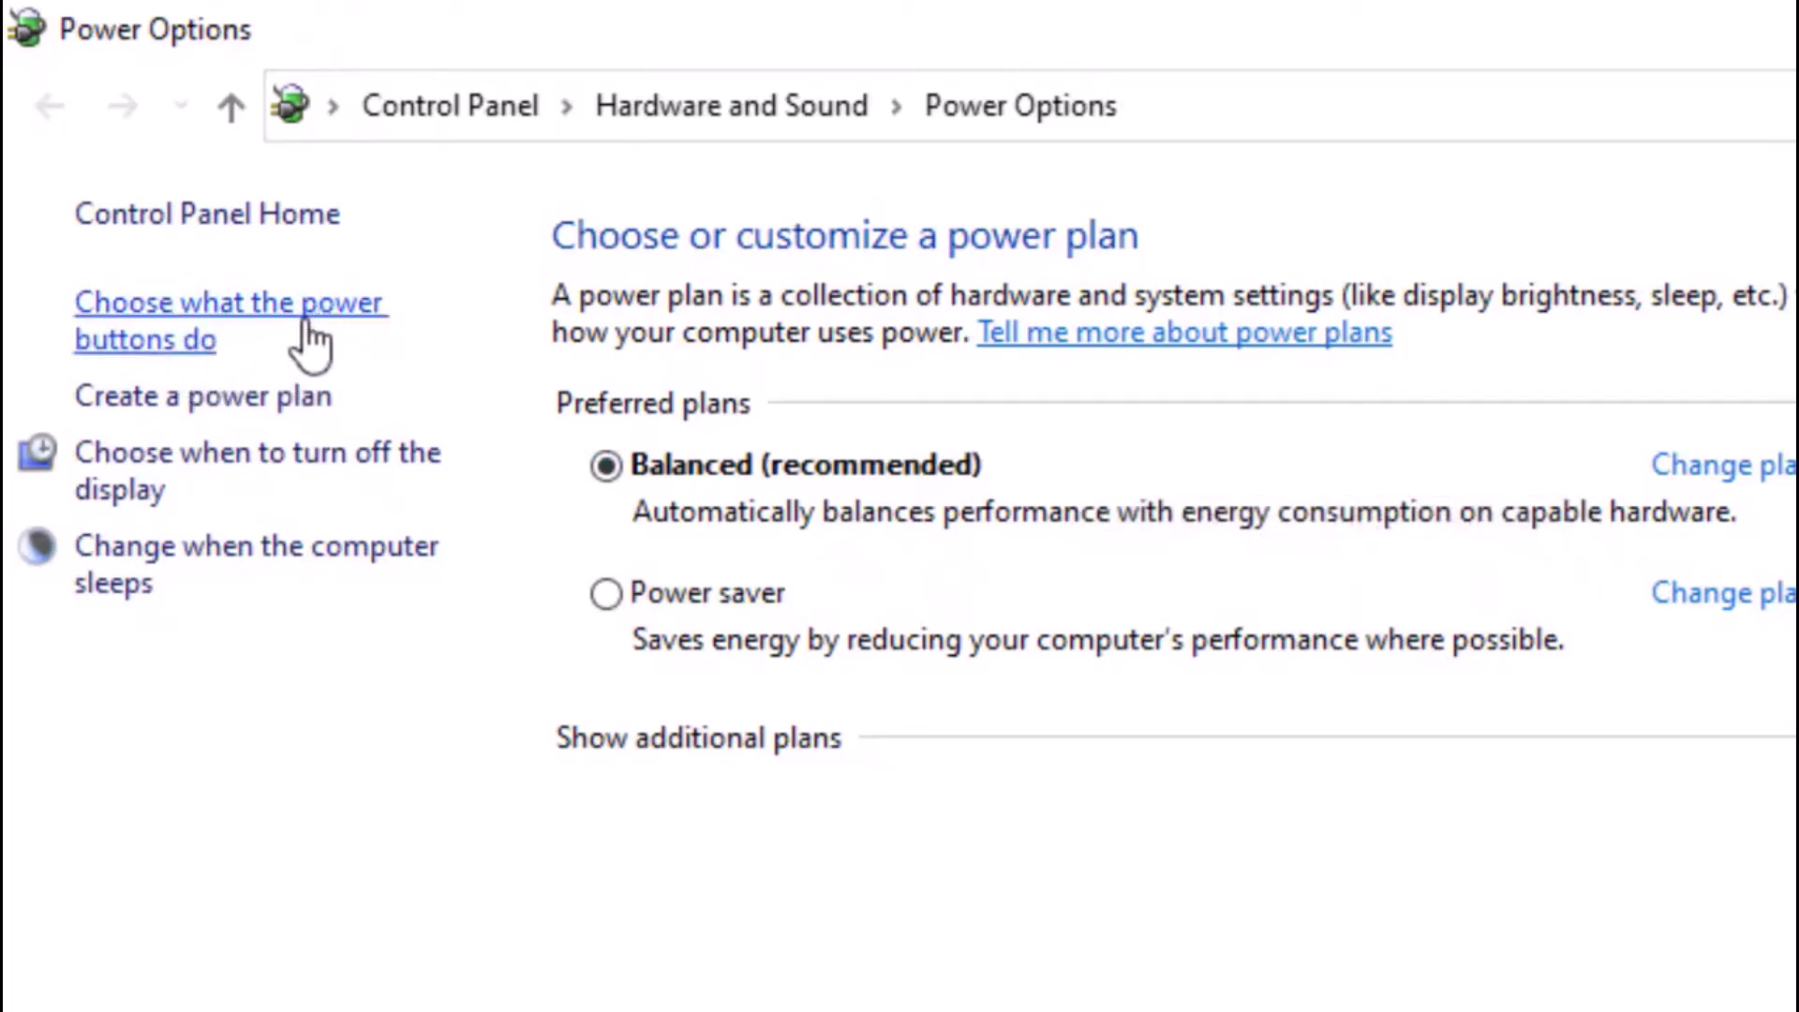
Unlock the shutdown settings under 'Choose what the power buttons do'
{"action": "left_click", "coordinate": [236, 323]}
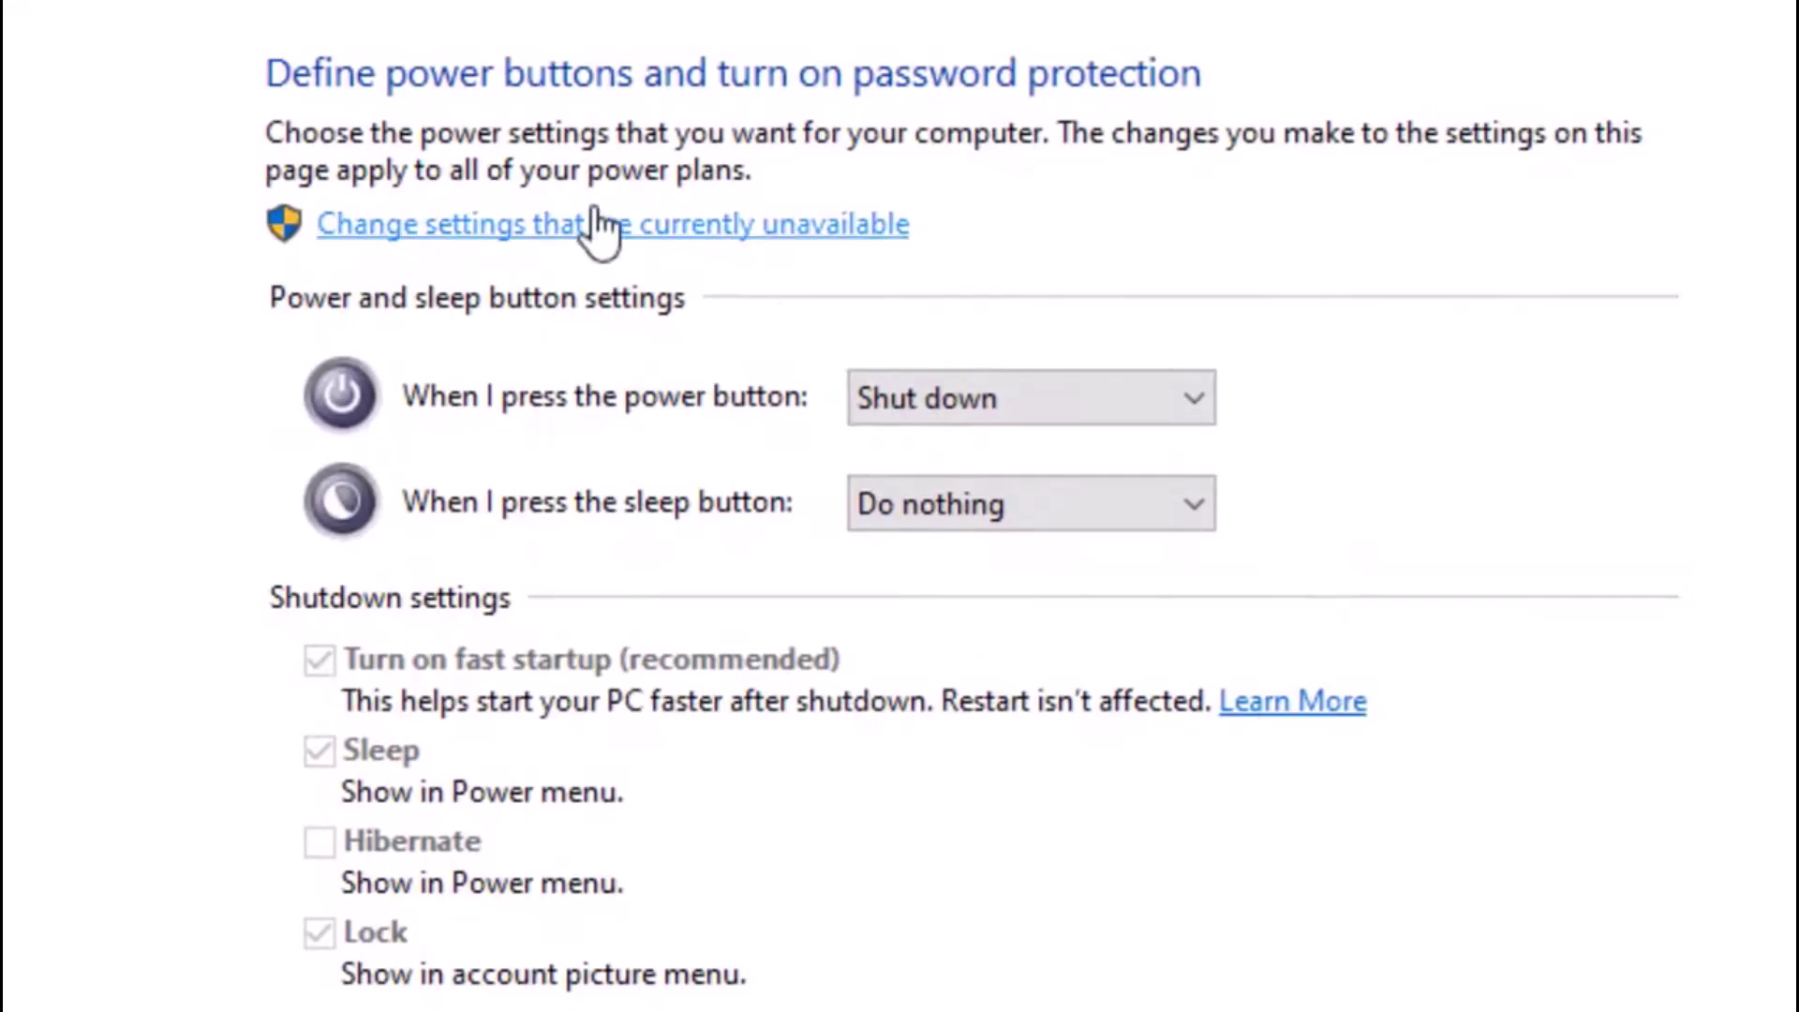
{"action": "left_click", "coordinate": [596, 225]}
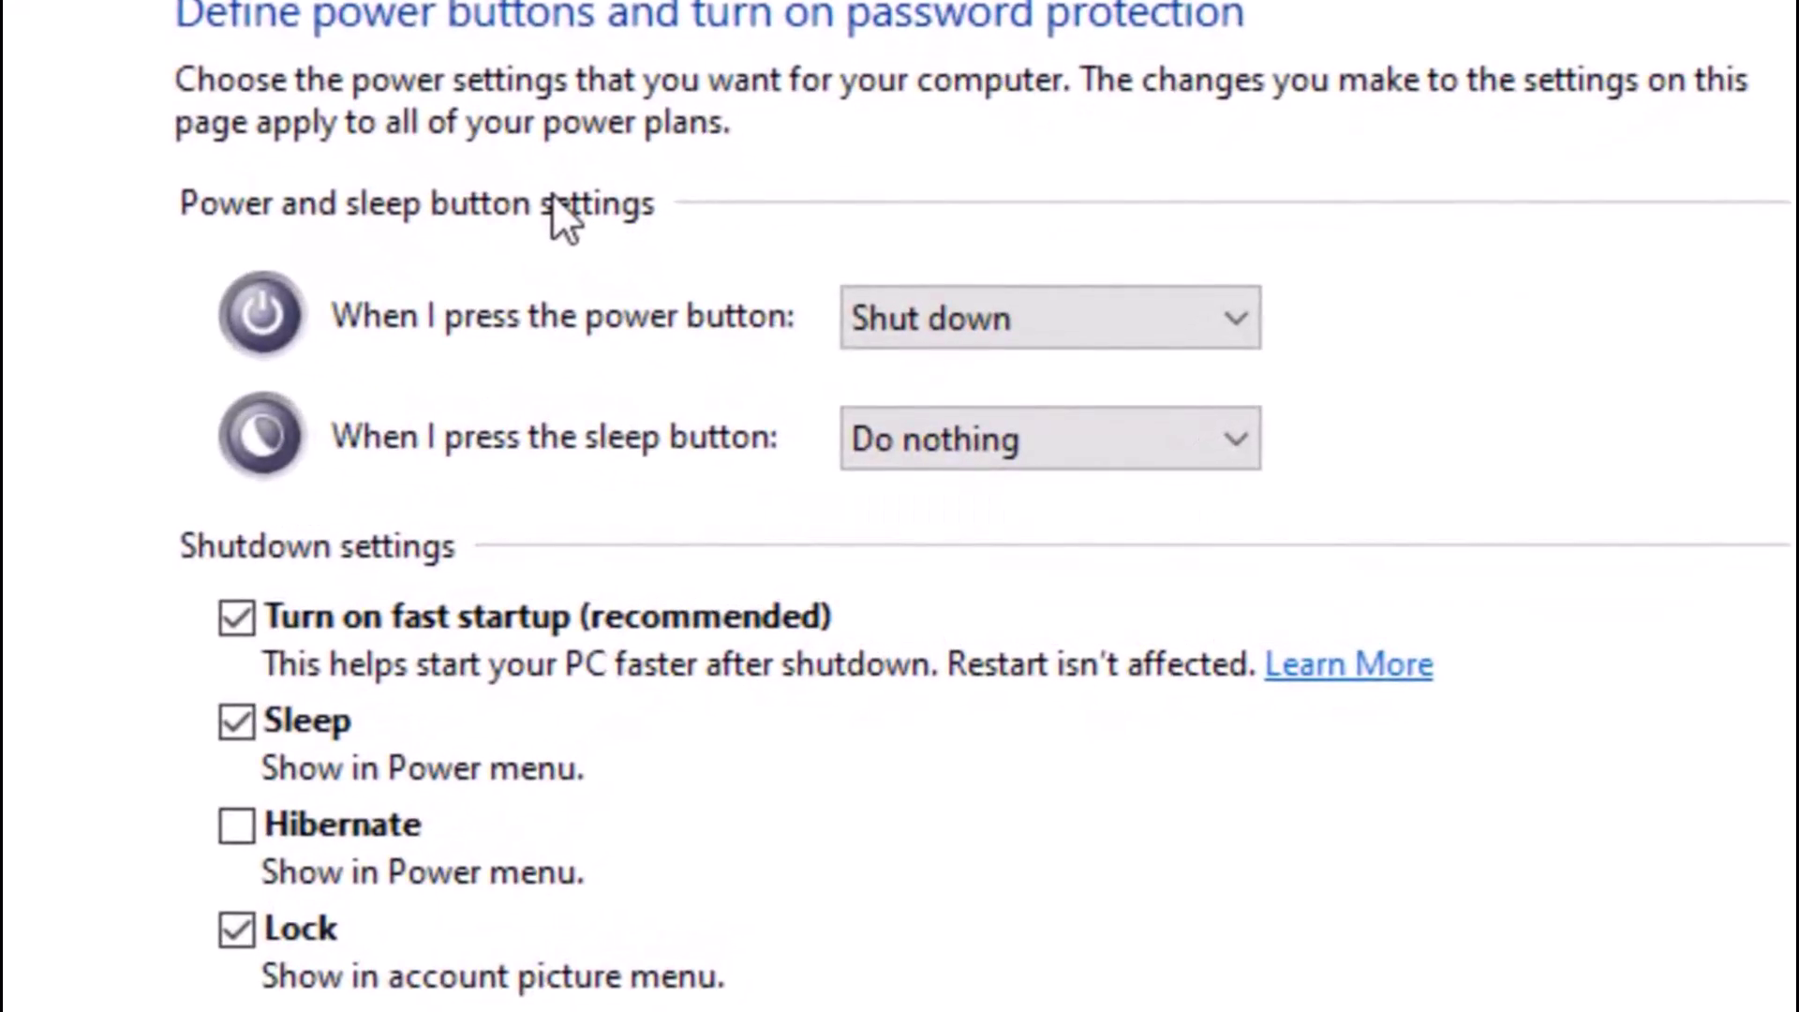
Check 'Turn on fast startup (recommended)' and save the changes
{"action": "left_click", "coordinate": [237, 618]}
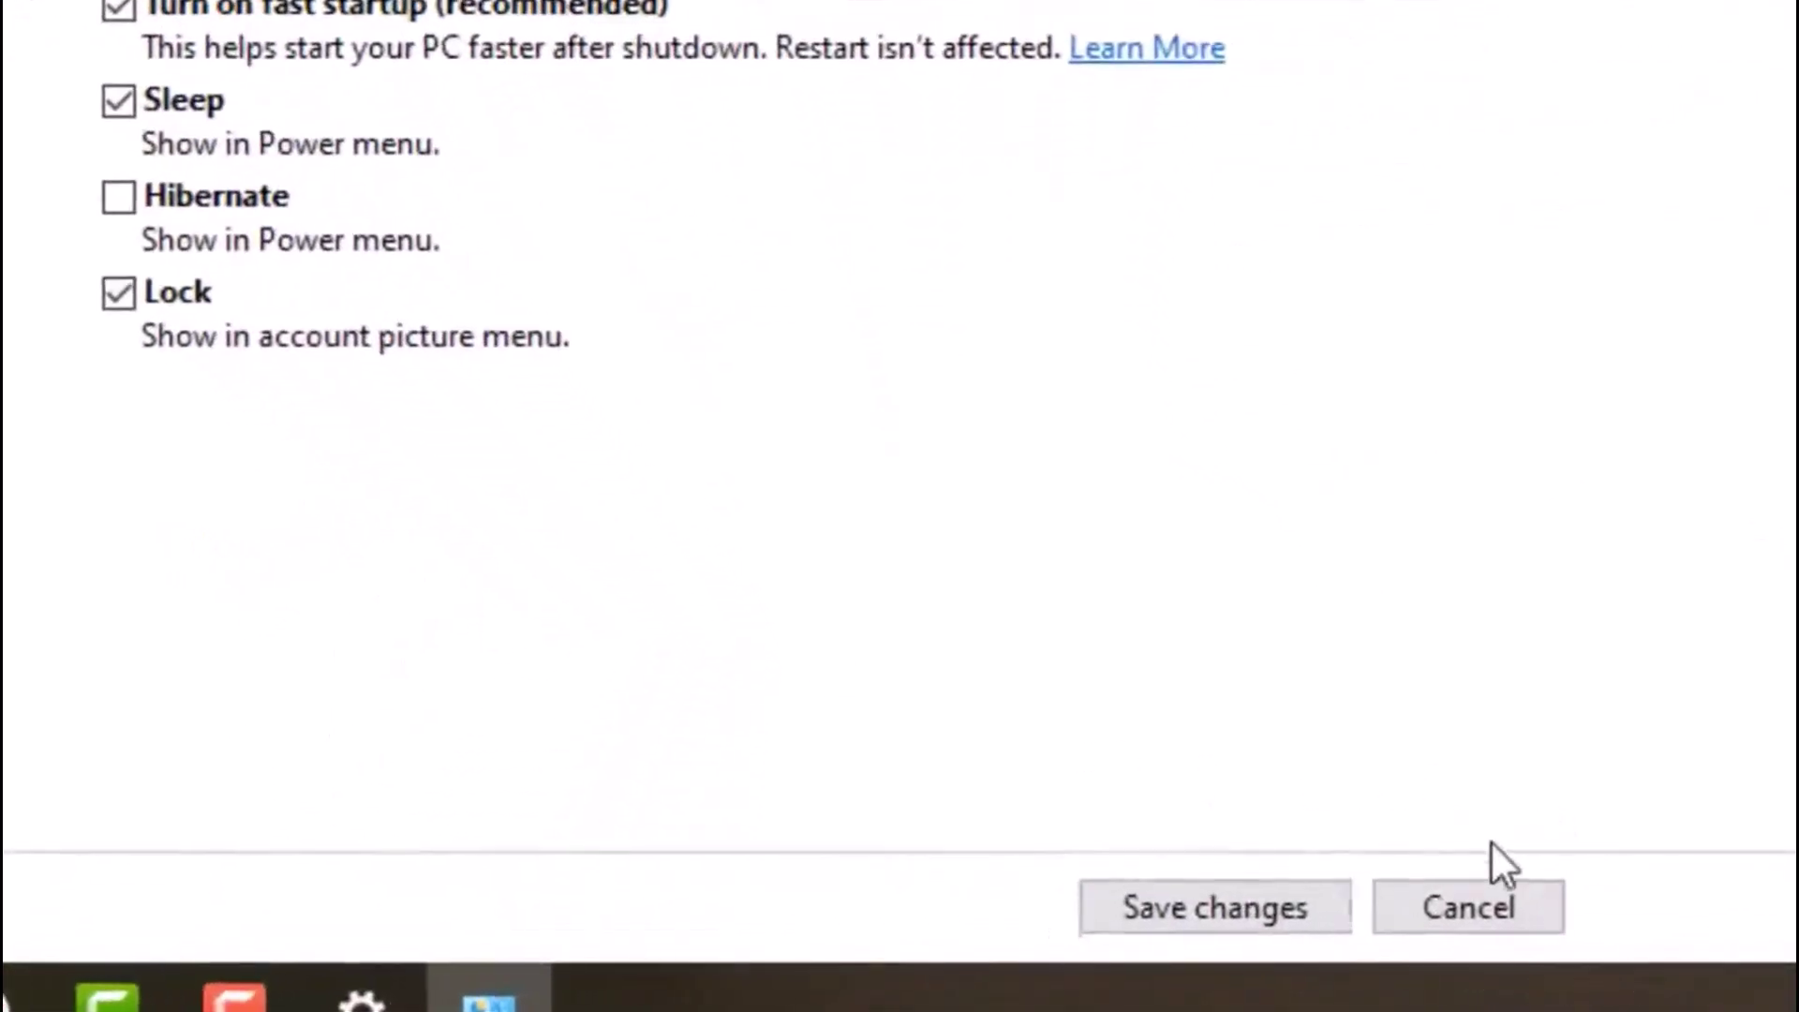
{"action": "left_click", "coordinate": [1242, 902]}
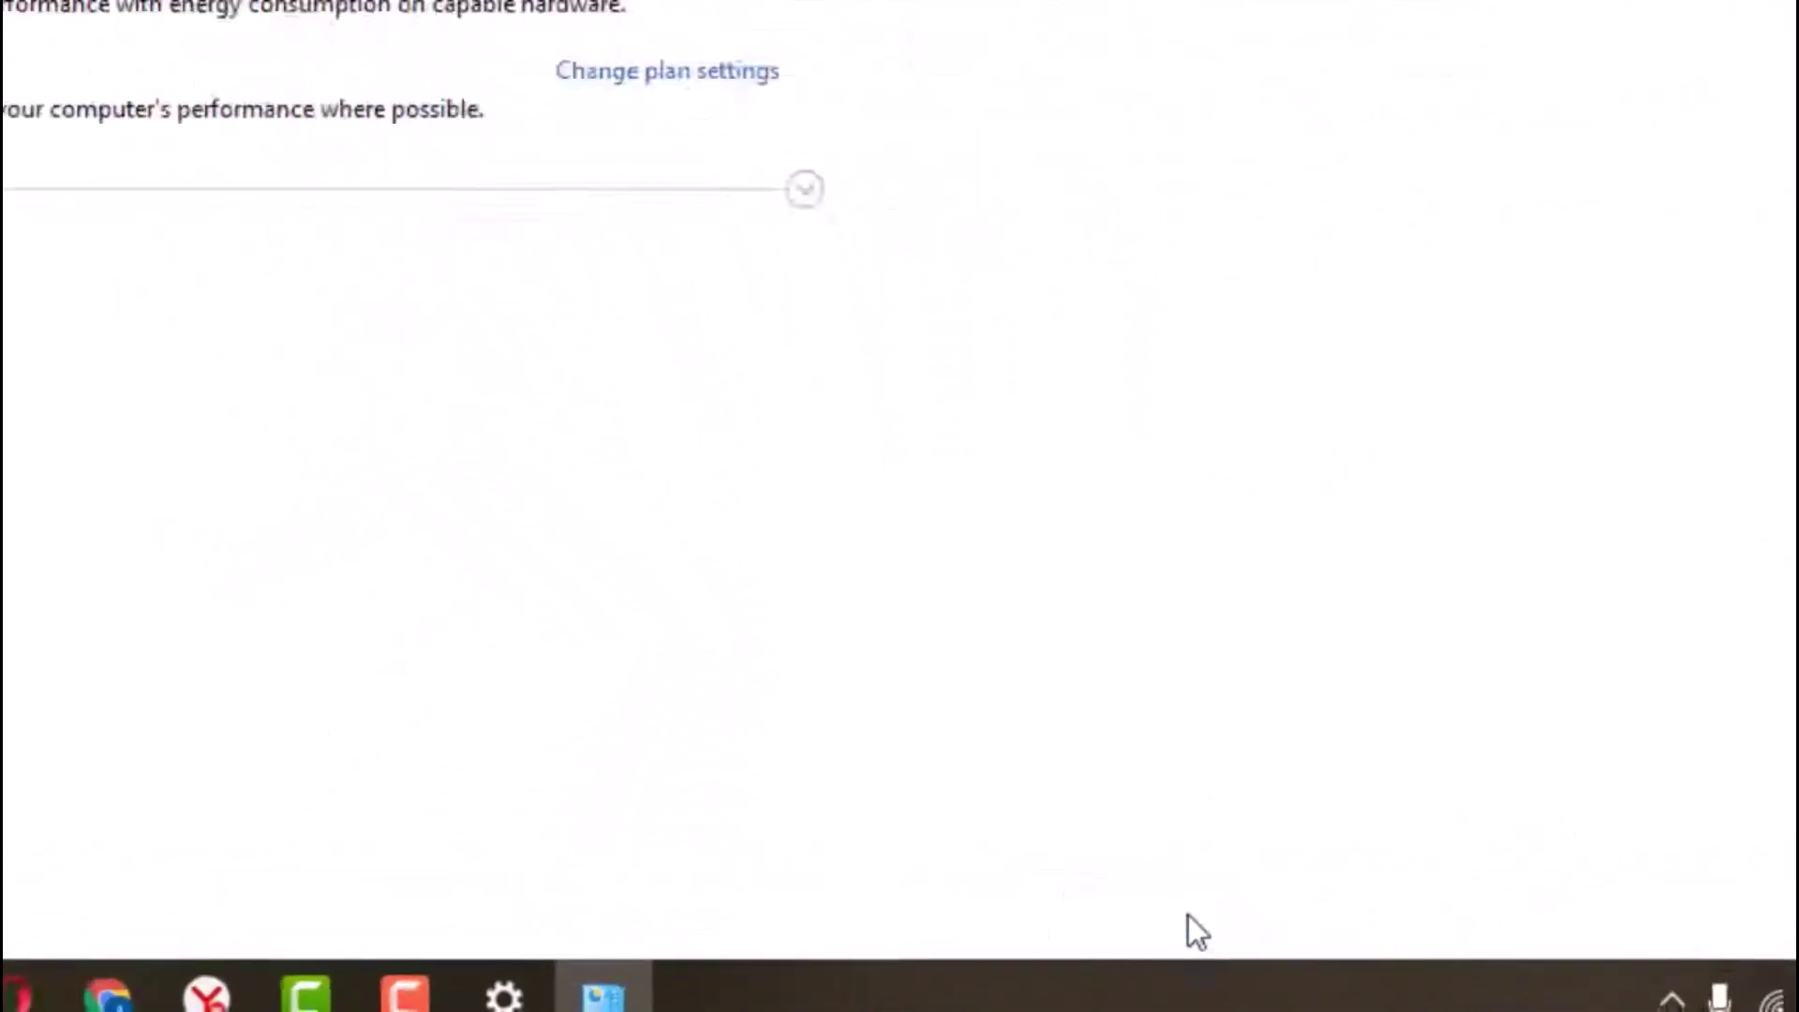